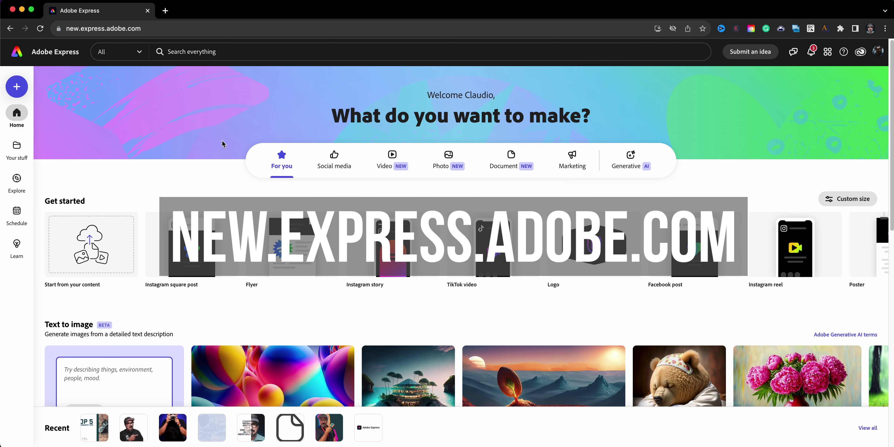
Show the Document category of templates and quick actions on the Adobe Express home page.
click(499, 168)
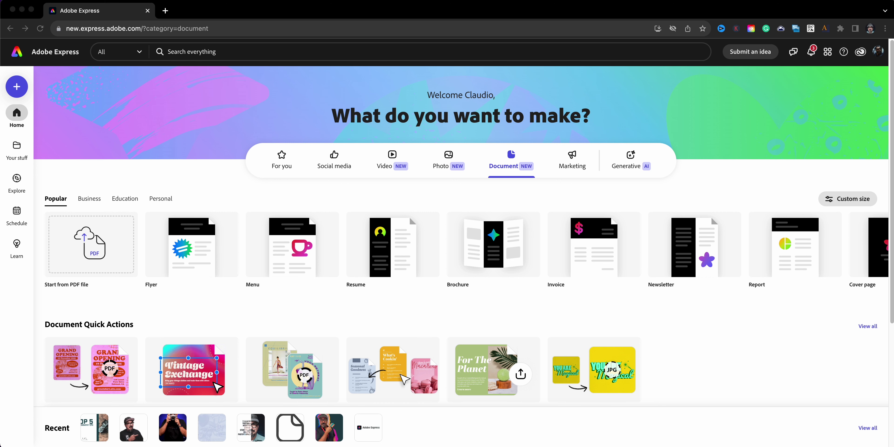
Import TOP_5_PHOTOGRAPHY_TIPS.pdf and flip through its preview pages, returning to page 1.
drag(570, 382, 225, 311)
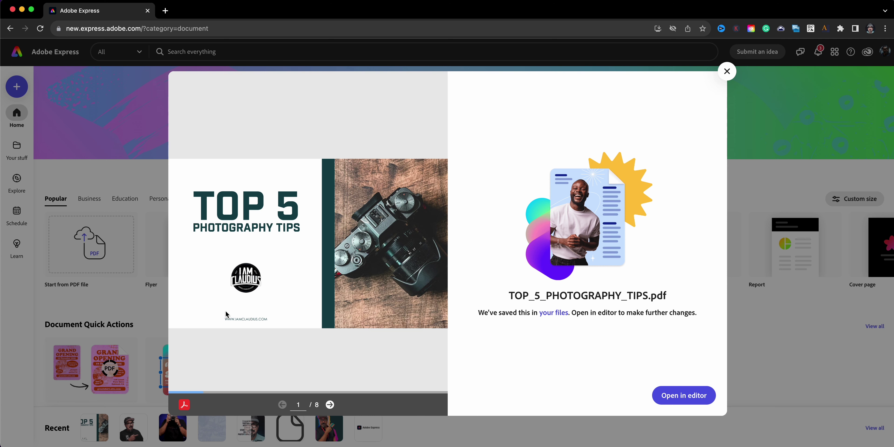
click(330, 405)
click(330, 405)
click(330, 405)
click(329, 404)
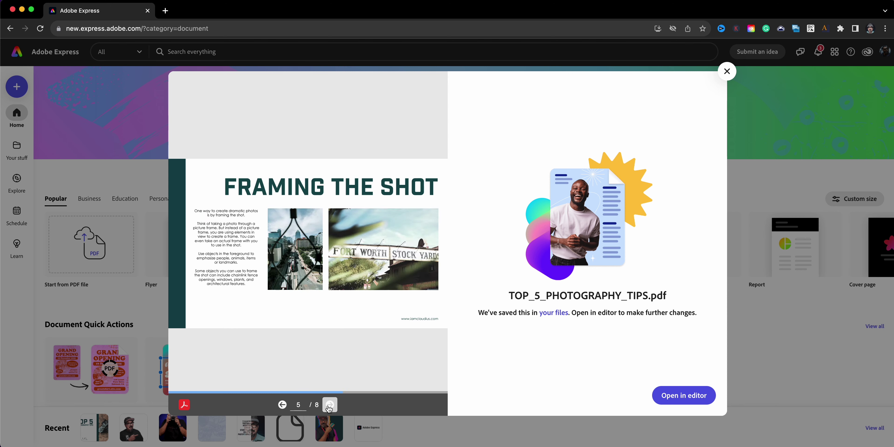
click(330, 404)
click(282, 405)
click(282, 404)
click(282, 404)
click(282, 405)
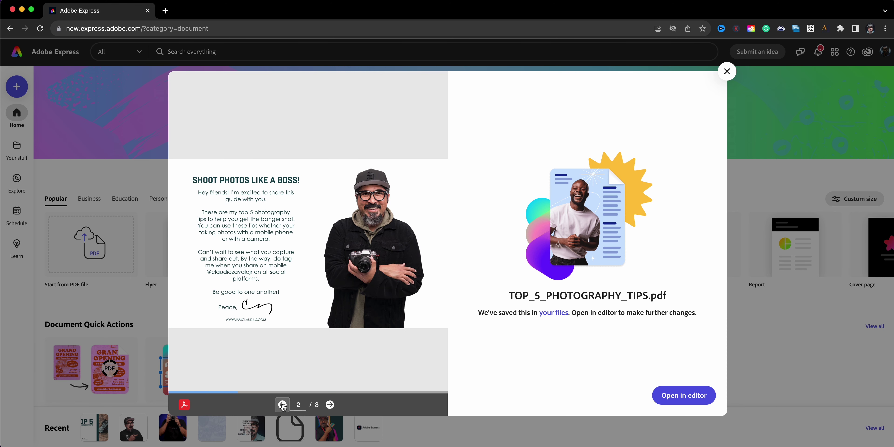
click(282, 405)
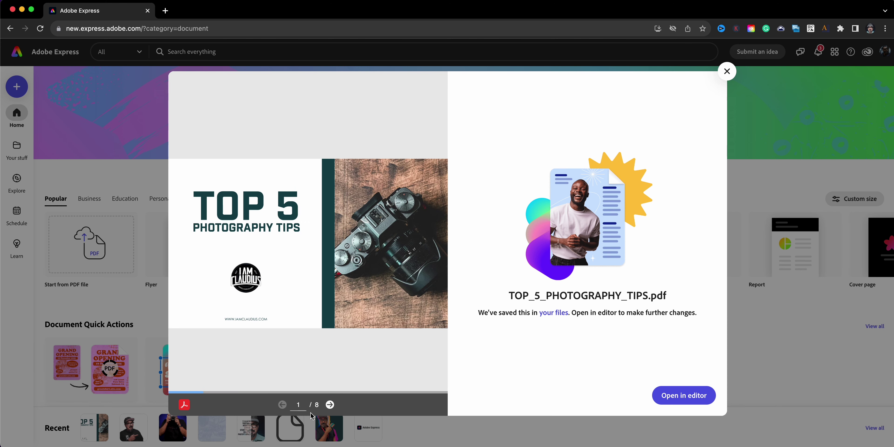
click(658, 397)
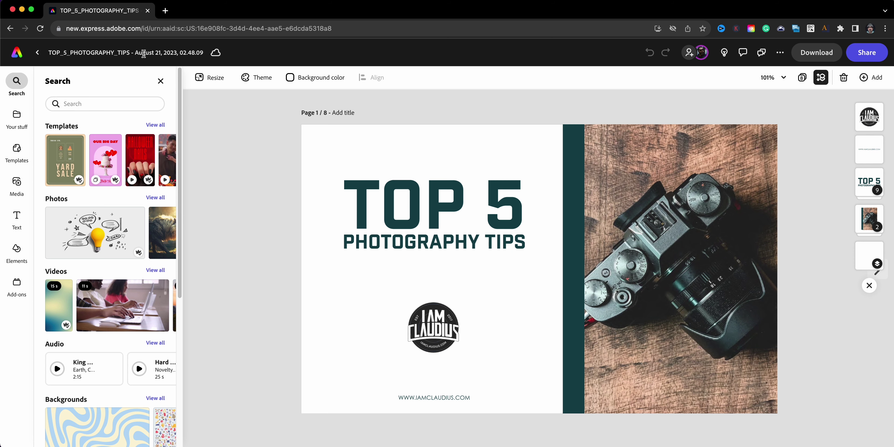
Close the Search panel and page forward to page 5, Framing the Shot.
click(160, 81)
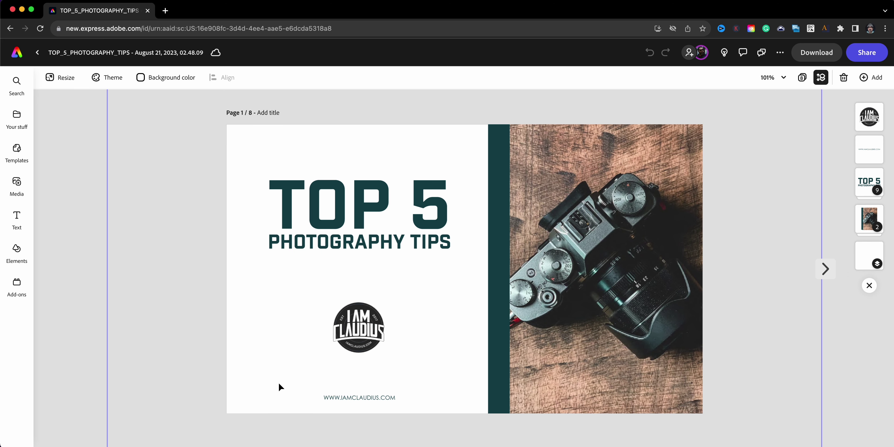
click(829, 273)
click(825, 270)
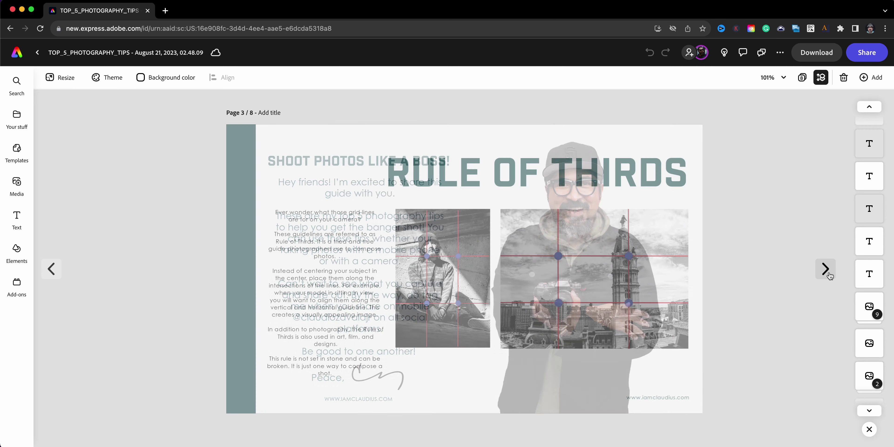
click(825, 270)
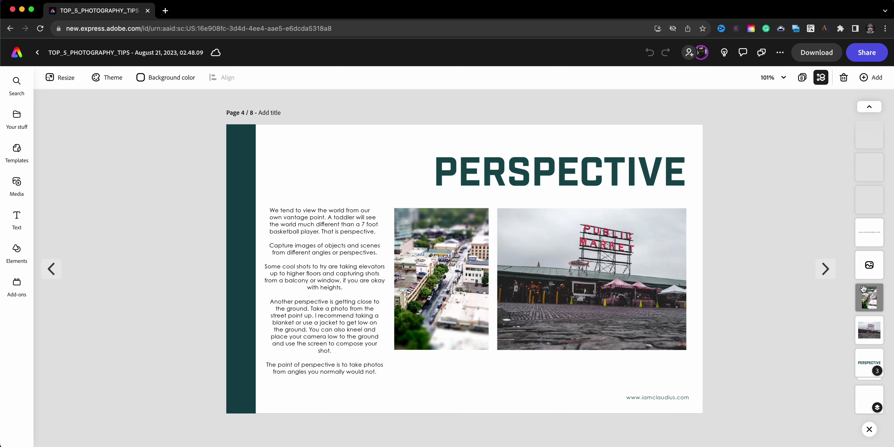
click(827, 271)
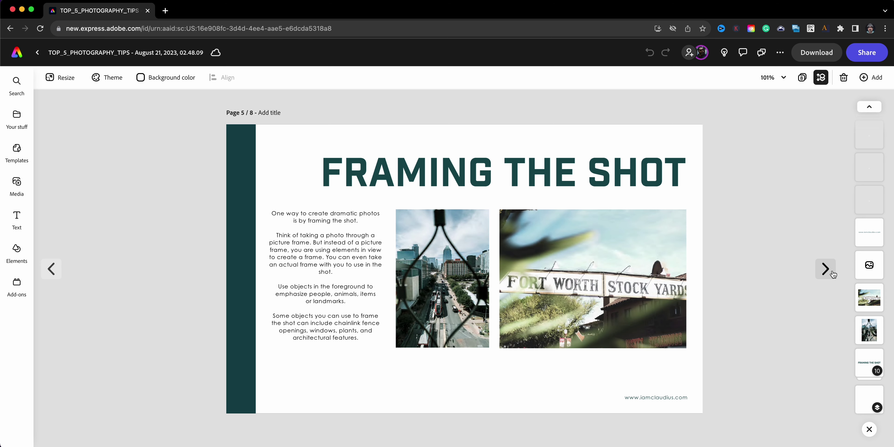
Show all eight pages as an overview grid and select the cover page.
click(802, 80)
scroll(499, 269, down, 3)
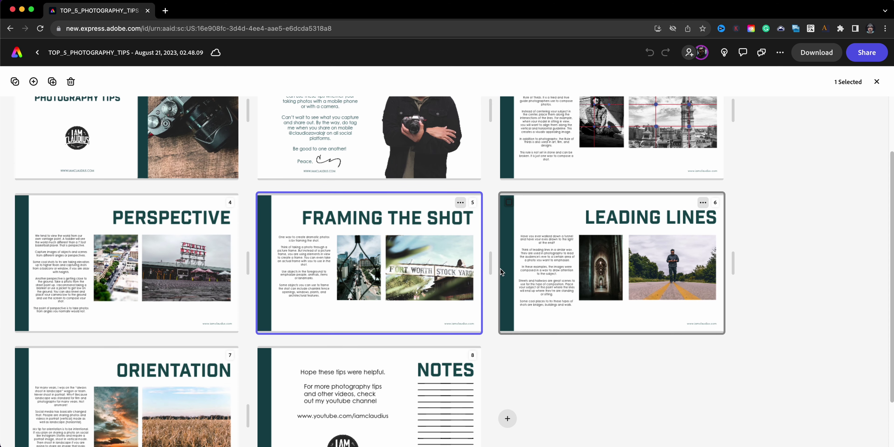
scroll(499, 270, up, 3)
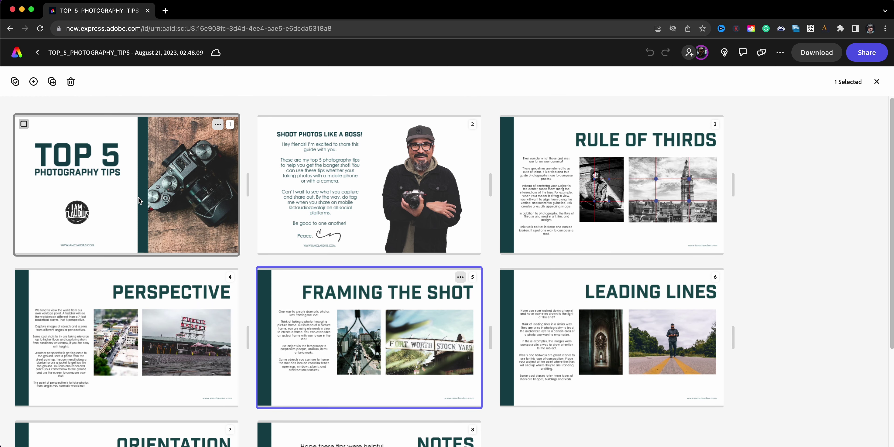
click(120, 218)
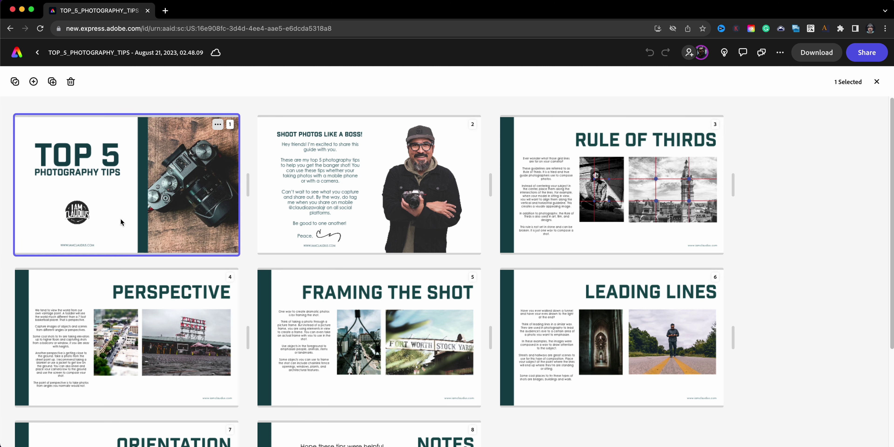
Delete the round logo from the cover page.
double_click(120, 219)
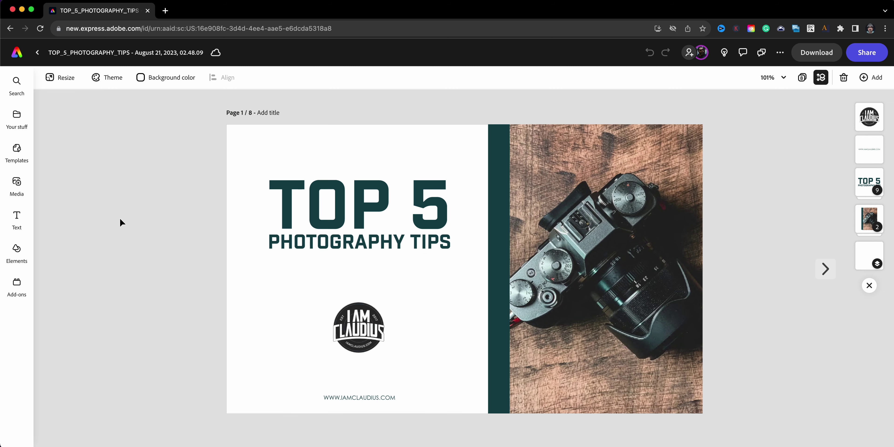
click(376, 322)
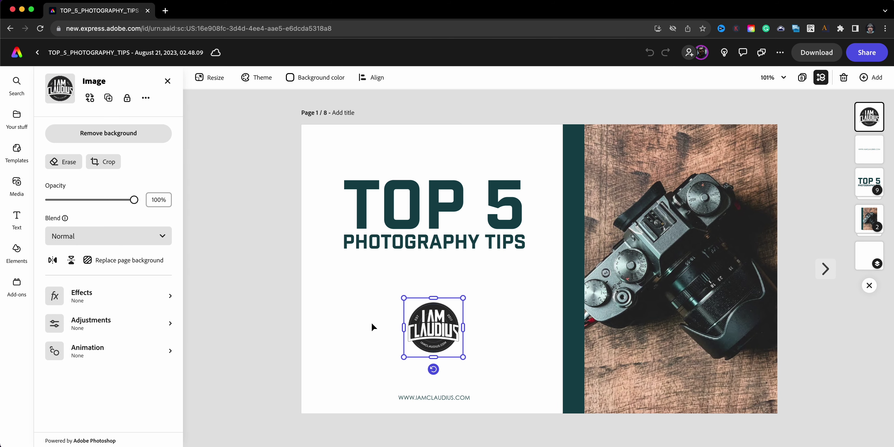
key(Delete)
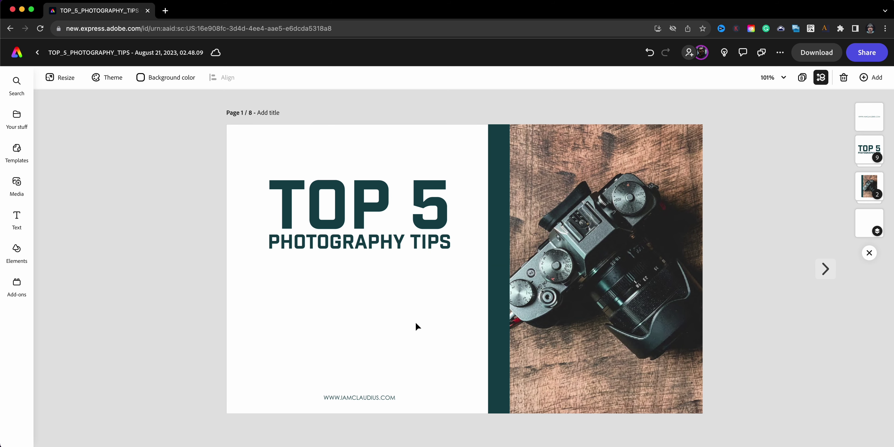
click(368, 396)
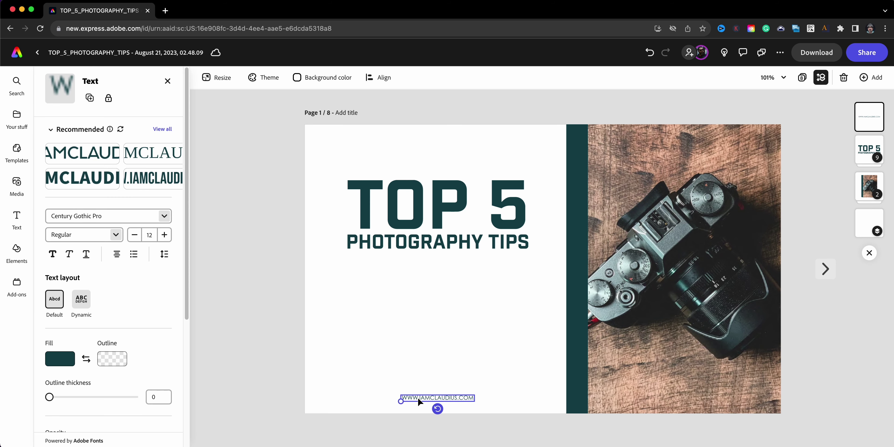
click(418, 397)
double_click(417, 396)
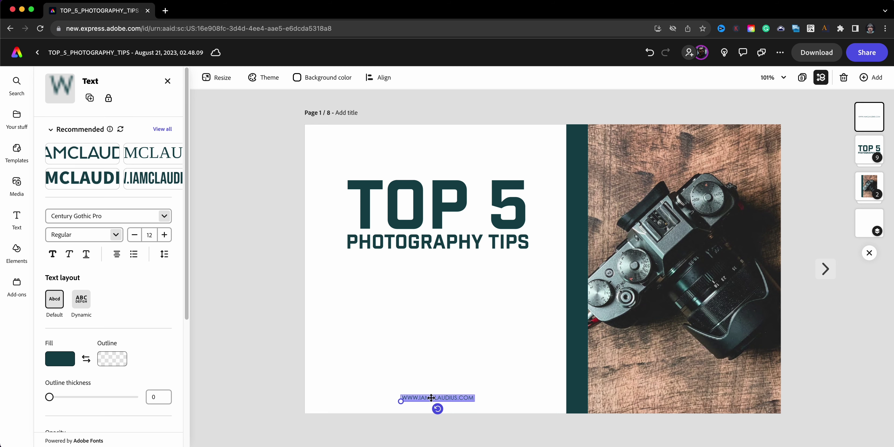
text(WWW)
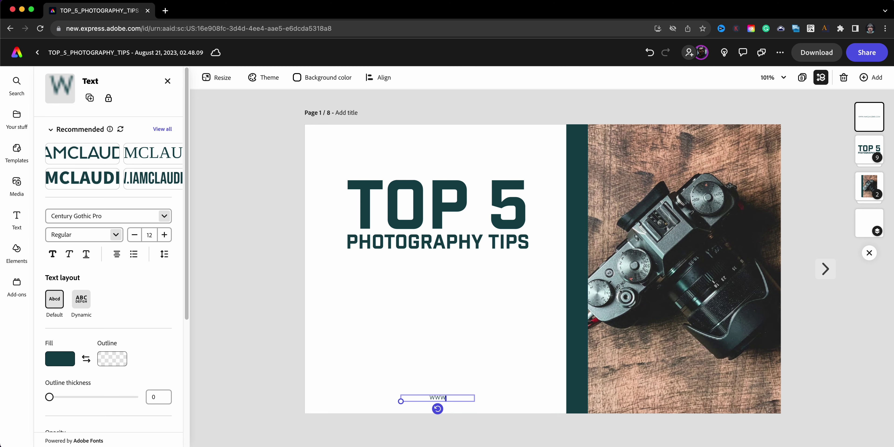
text(.CLAUDIOZAVALAJR.COM)
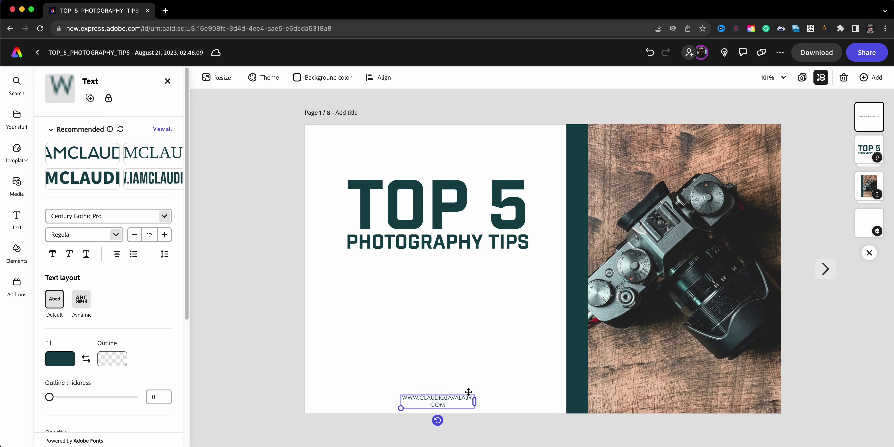
drag(474, 401, 455, 401)
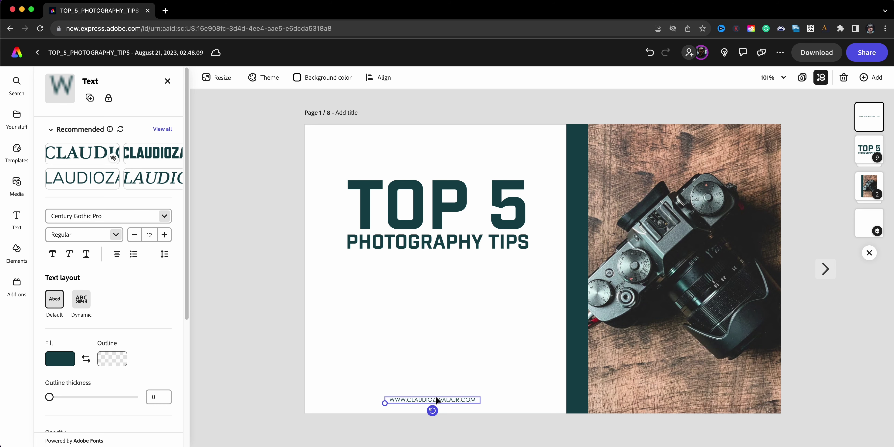
key(super+z)
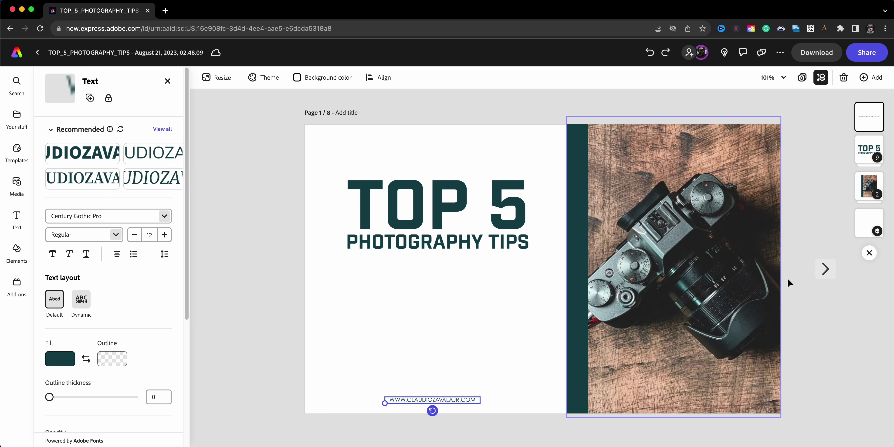
Swap page 2's old web address for the pasted new one, centred under the text.
click(825, 269)
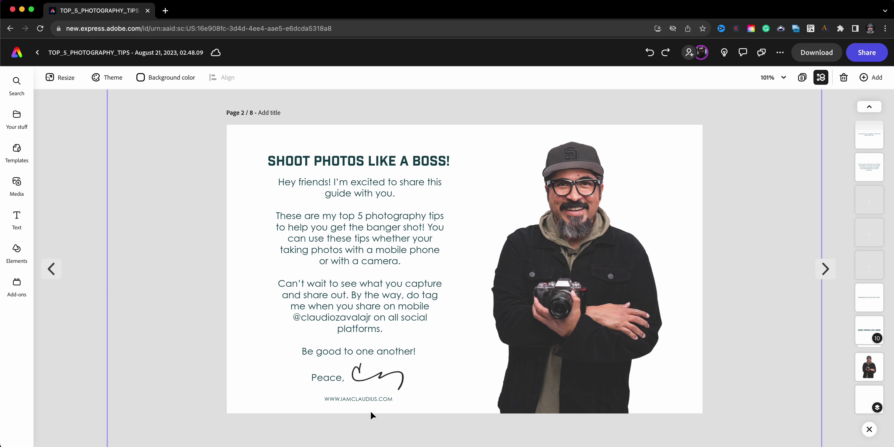
click(372, 400)
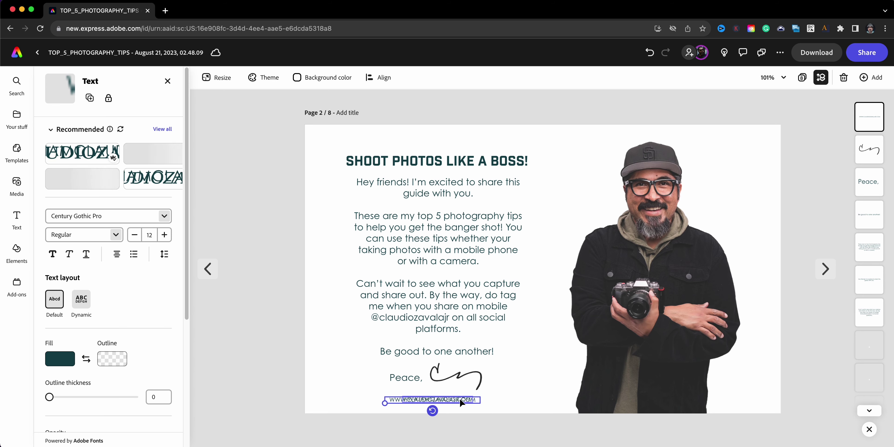
key(Delete)
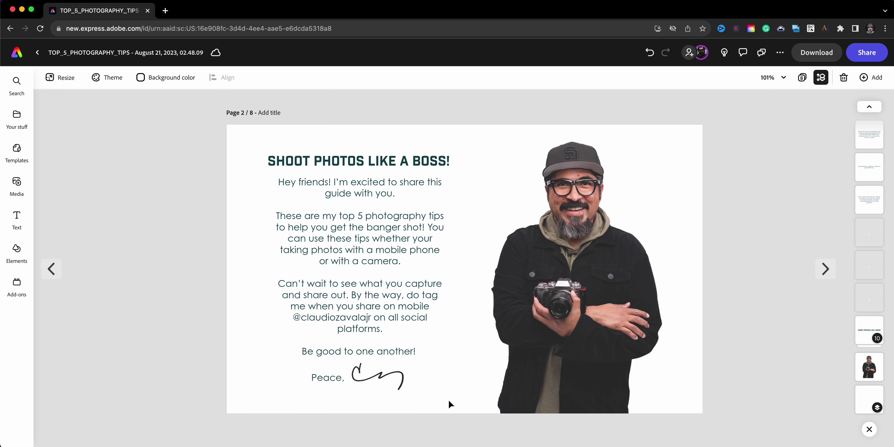
key(ctrl+v)
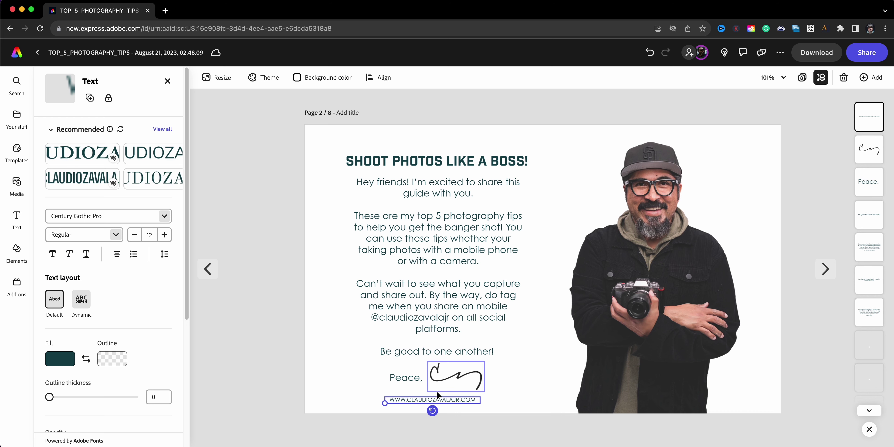
drag(437, 399, 442, 398)
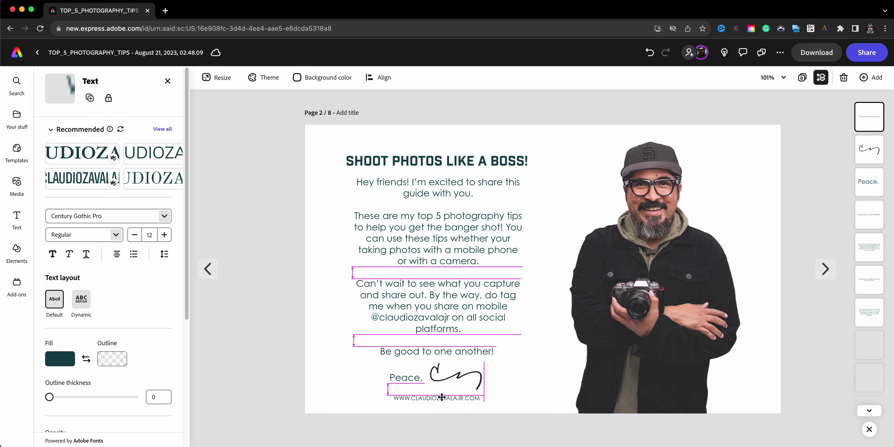
drag(441, 397, 438, 395)
click(826, 269)
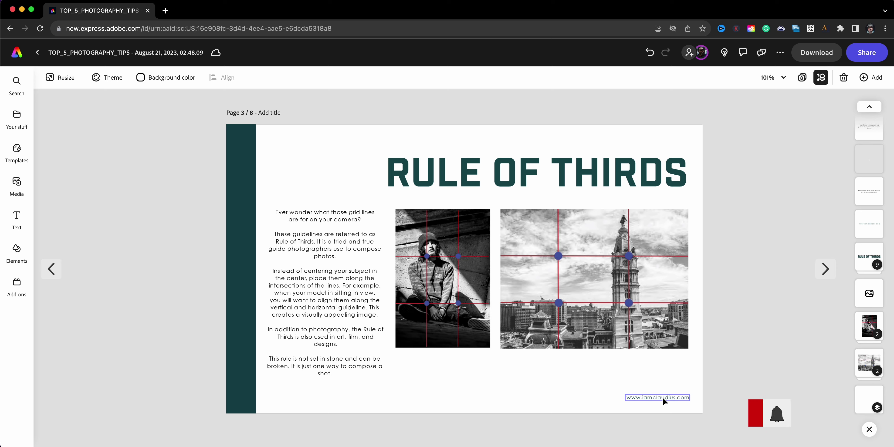
click(662, 396)
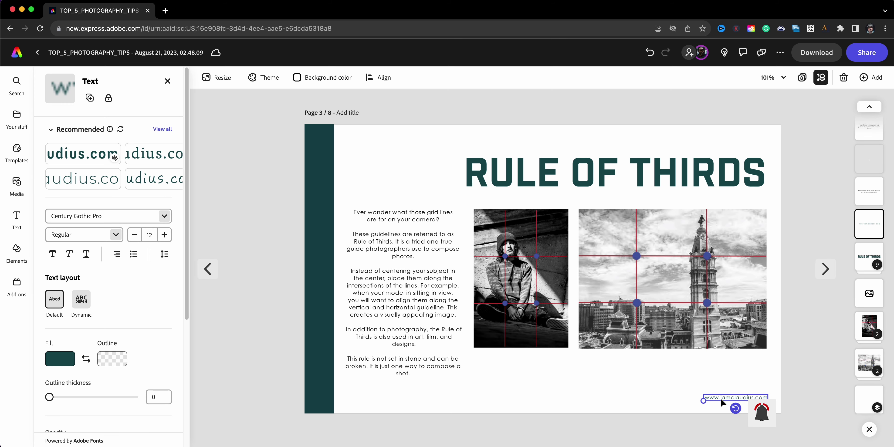
click(721, 398)
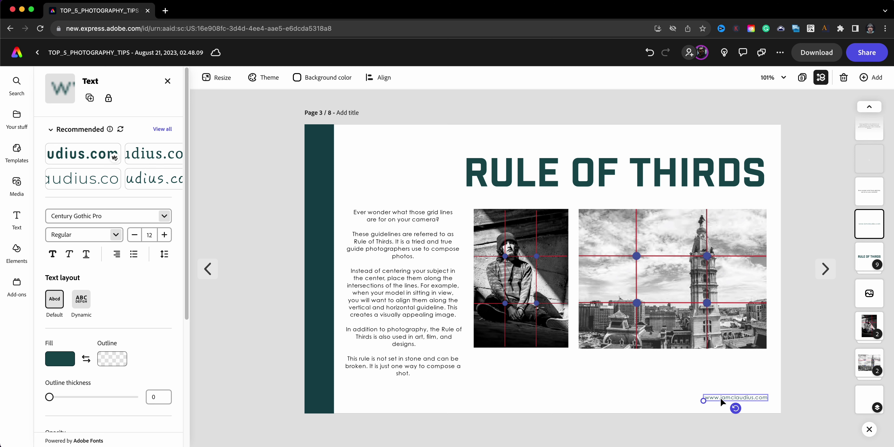
key(super+a)
text(www.claudiozavalajr.com)
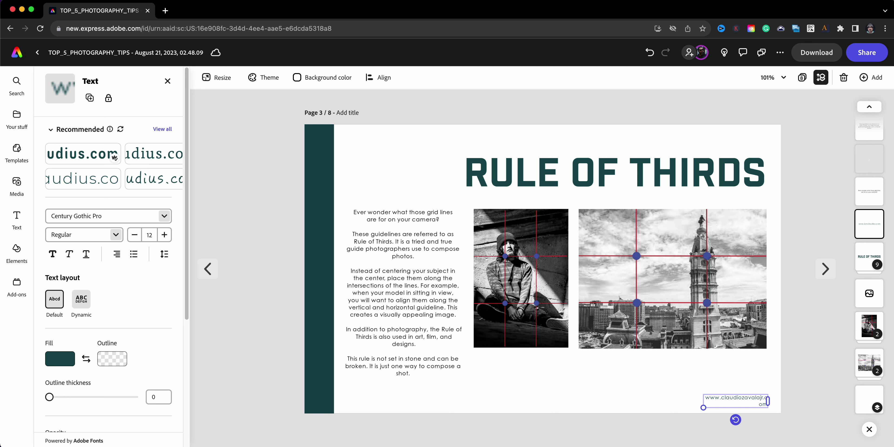
triple_click(717, 401)
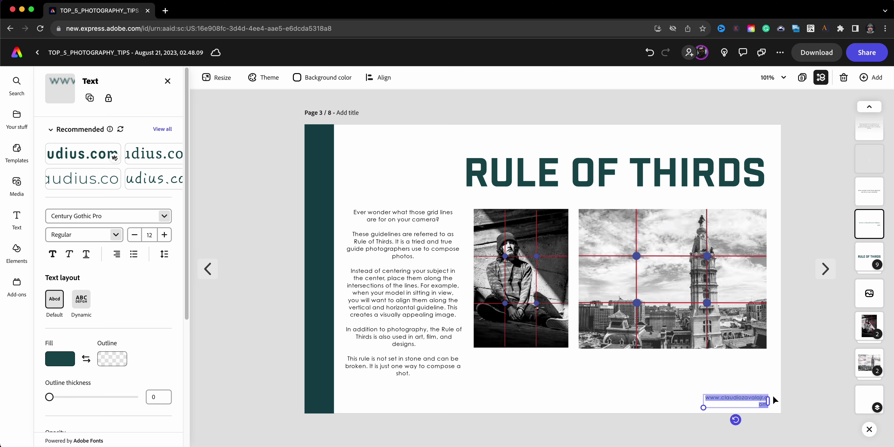
mouse_move(767, 400)
mouse_down()
mouse_move(777, 400)
mouse_move(760, 397)
mouse_up()
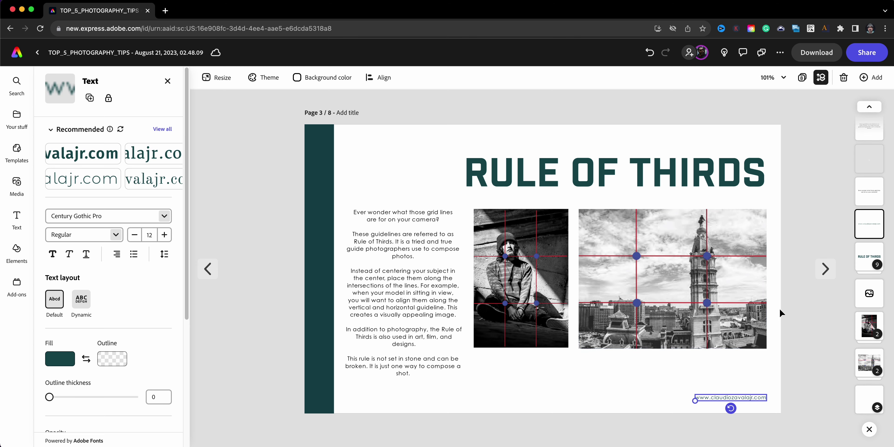
Check the footer addresses on the Perspective, Framing the Shot, Leading Lines and Orientation pages.
click(824, 269)
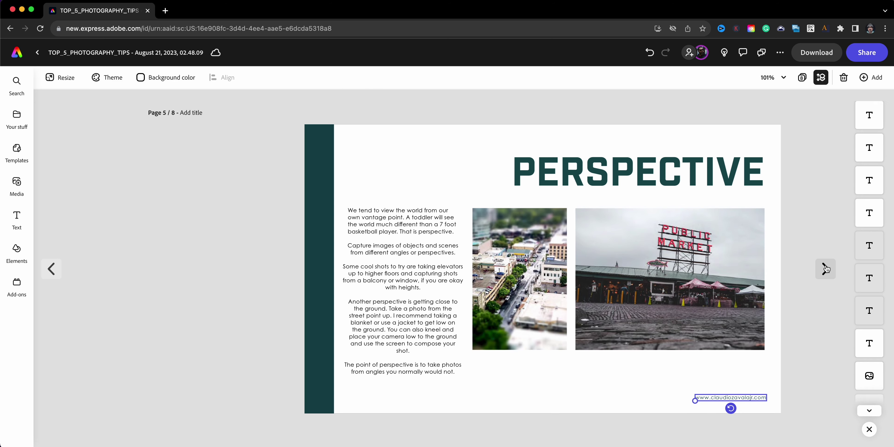
click(825, 269)
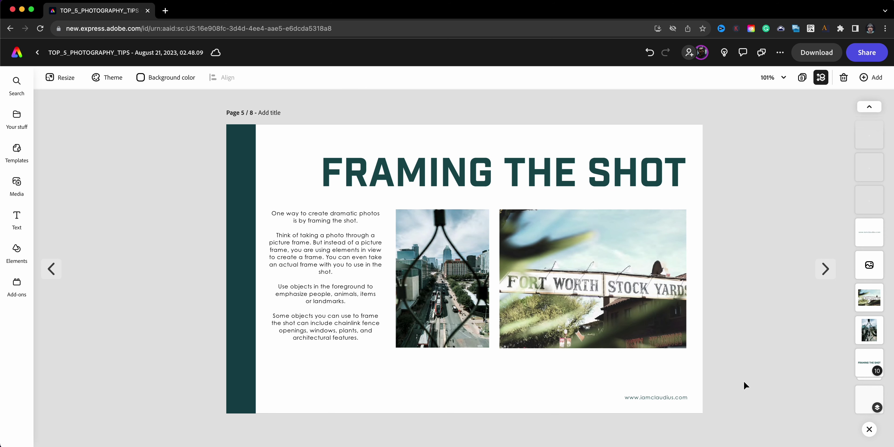
click(636, 398)
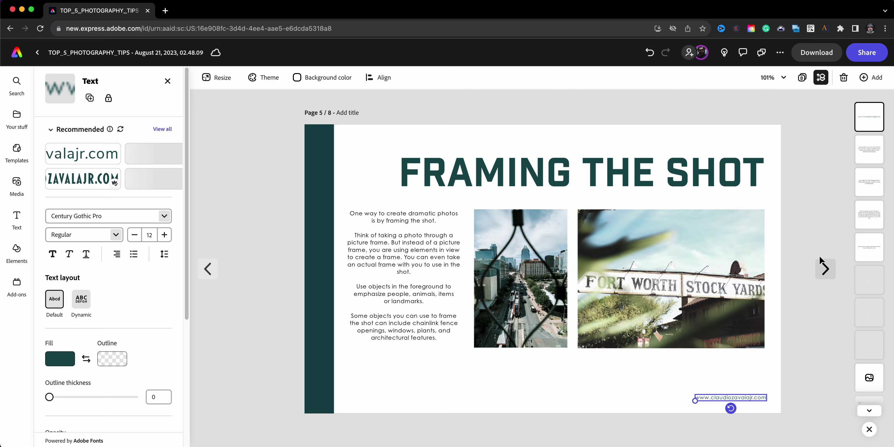
click(825, 268)
click(680, 396)
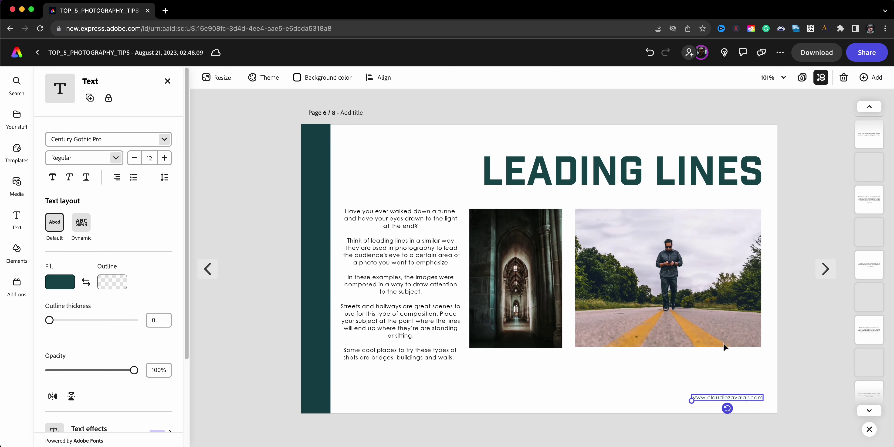
click(825, 269)
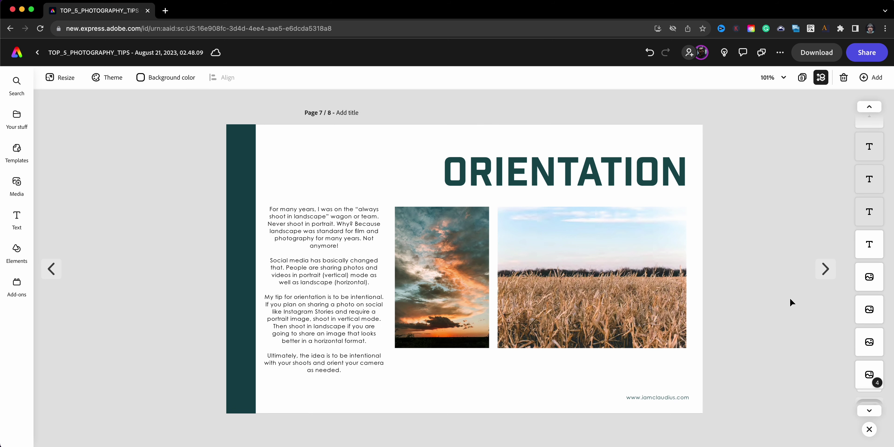
click(676, 393)
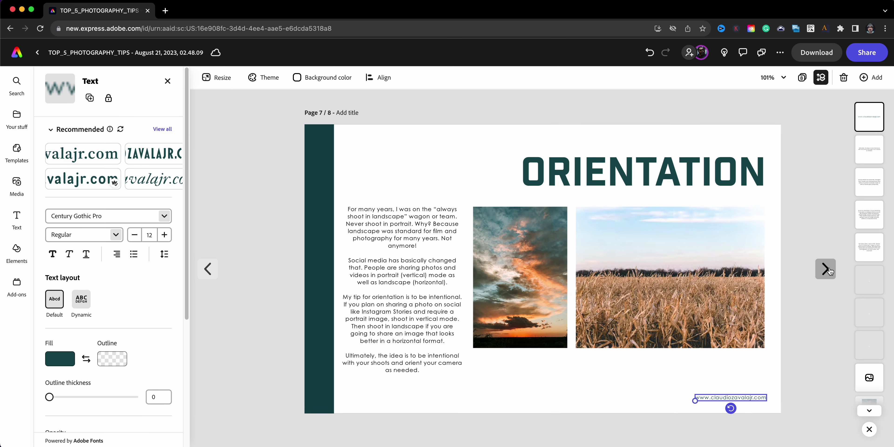
On the NOTES page, check the footer address and delete the round badge logo.
click(826, 268)
click(656, 397)
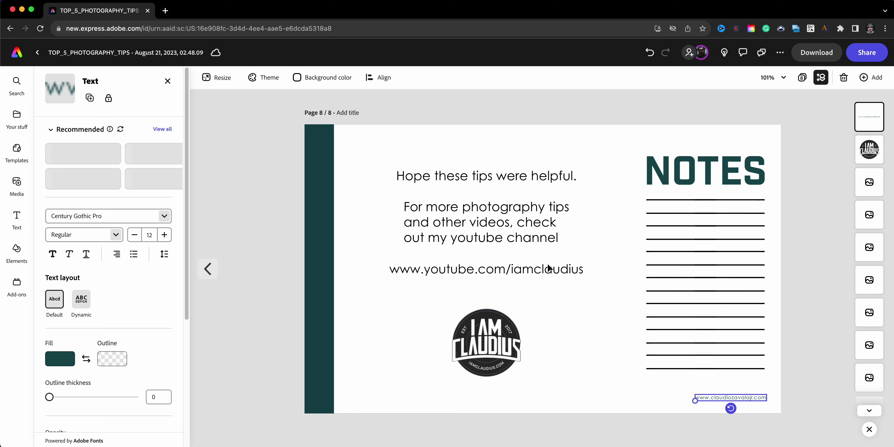
click(487, 338)
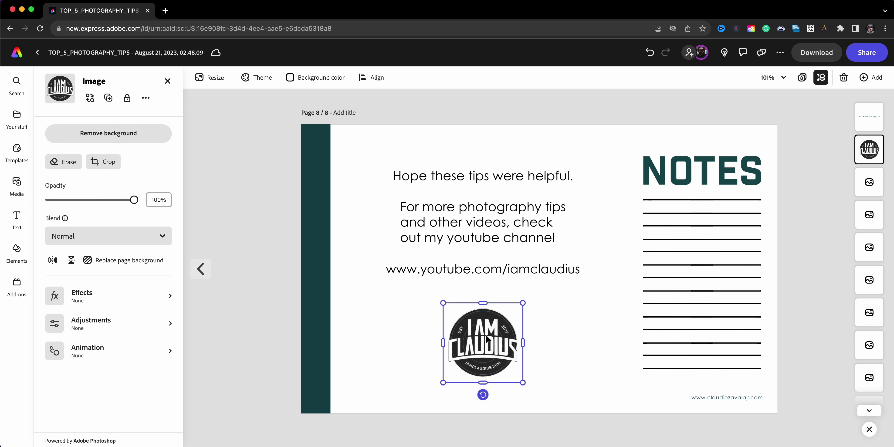
key(Delete)
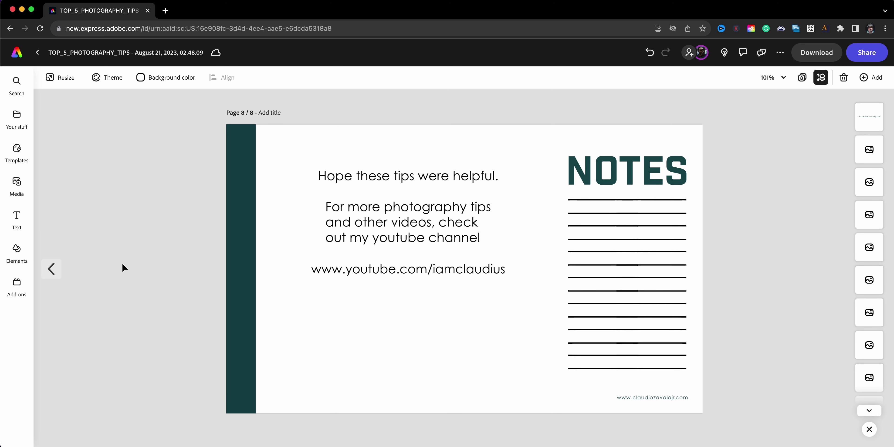
Open the creator's brand library under Your stuff and select the handwritten signature logo.
click(21, 126)
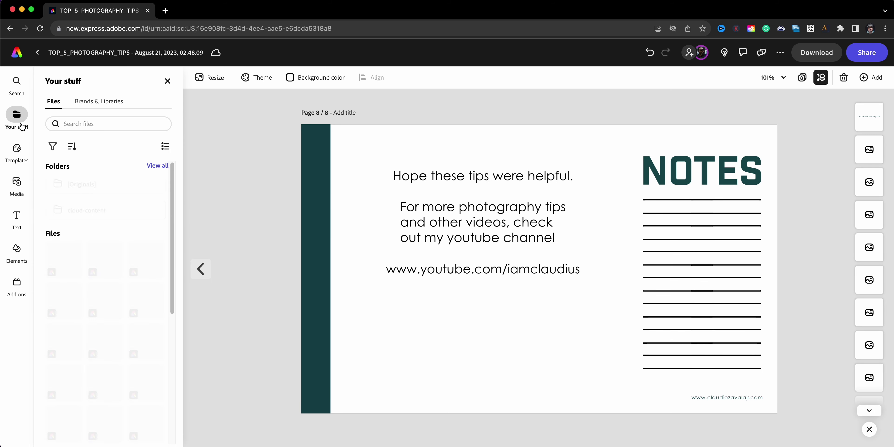
click(85, 104)
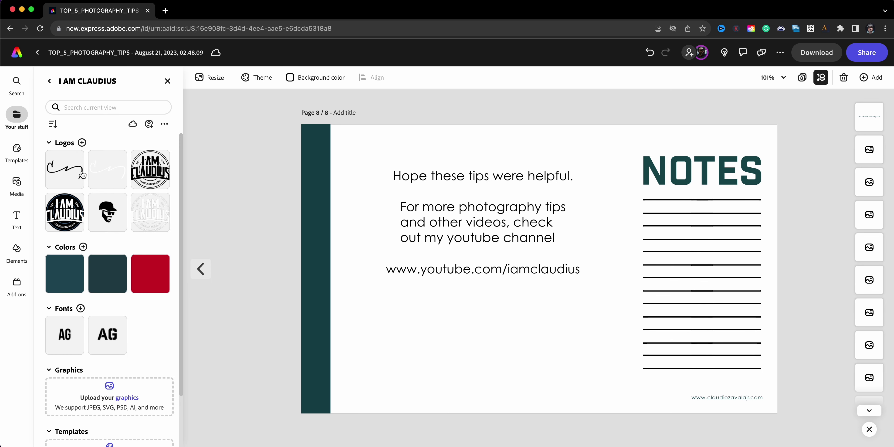
click(50, 81)
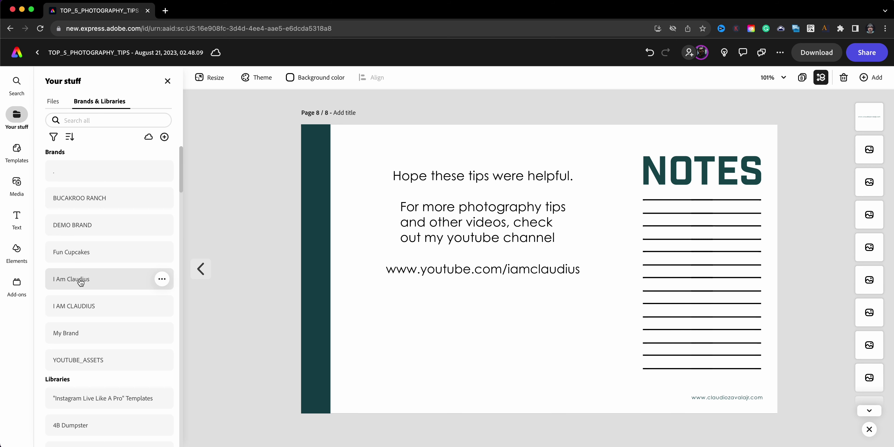
click(87, 300)
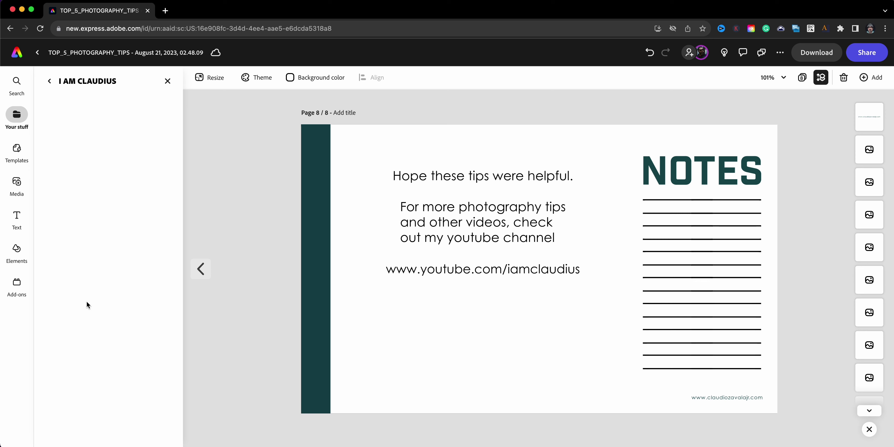
click(61, 176)
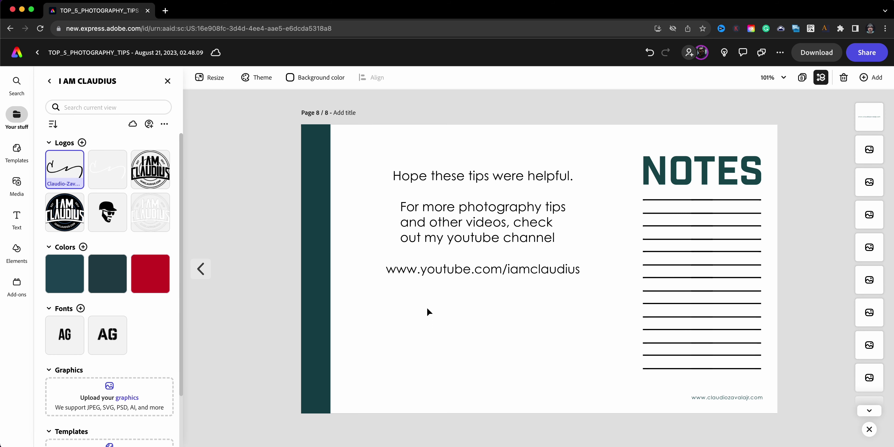
Place the signature on the NOTES page, shrink it, and position it beneath the YouTube link.
drag(66, 167, 464, 340)
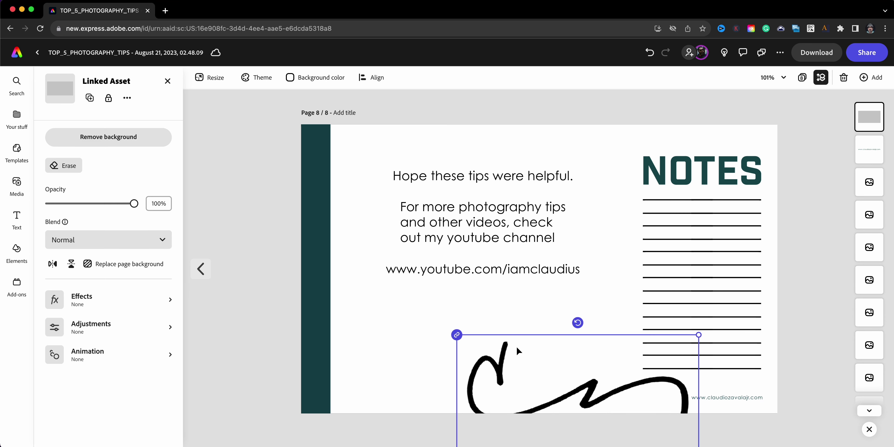
drag(524, 333, 453, 302)
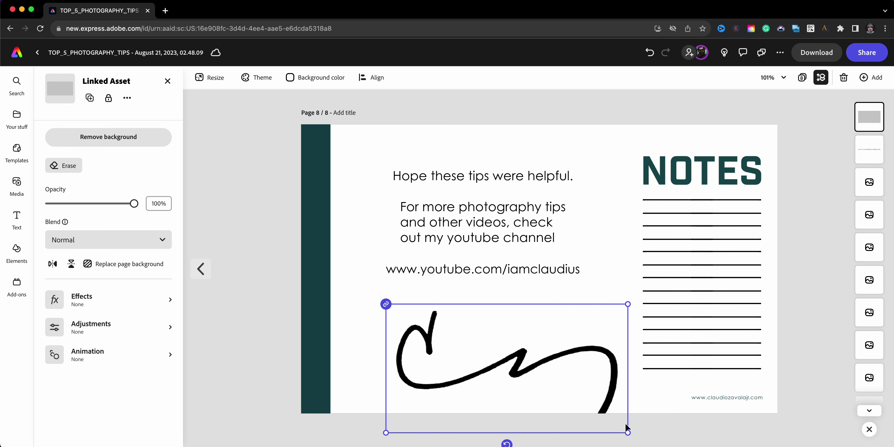
drag(626, 430, 506, 368)
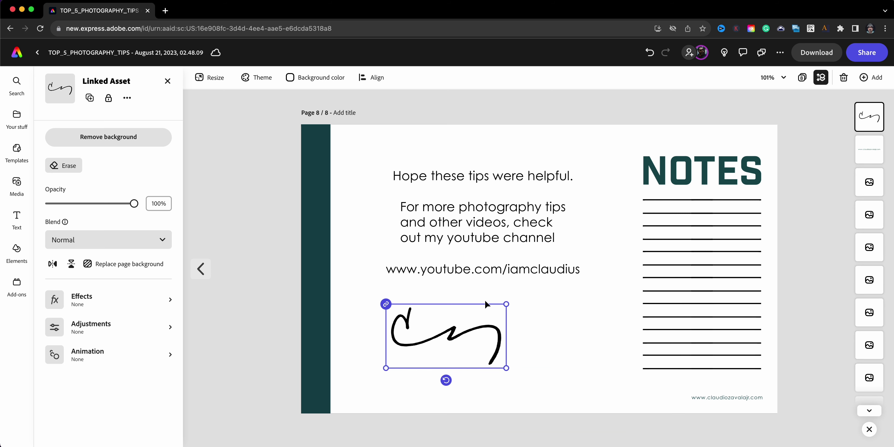
drag(498, 306, 536, 306)
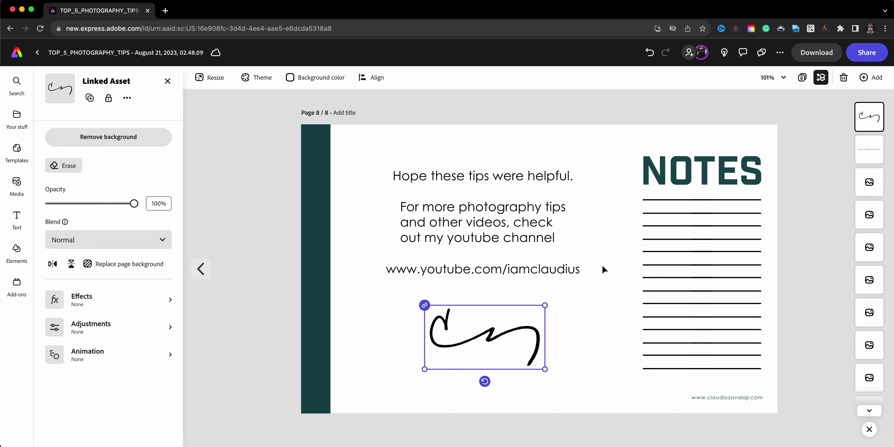
Close the brand library and navigate through the pages to Leading Lines, page 6.
click(208, 274)
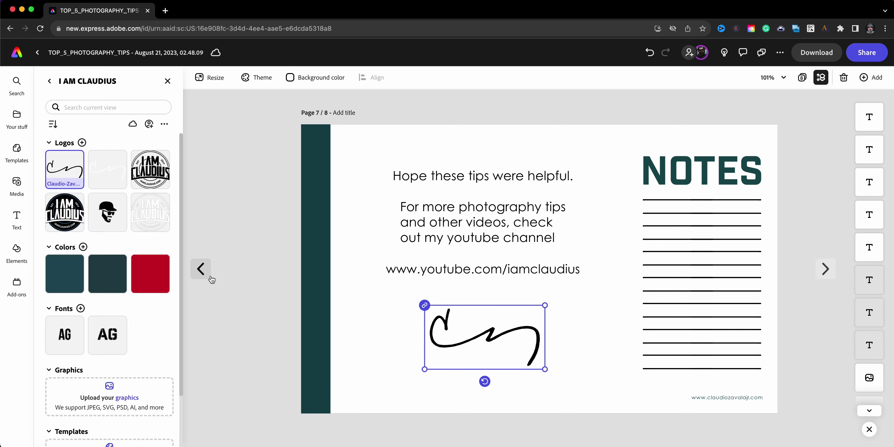
click(167, 83)
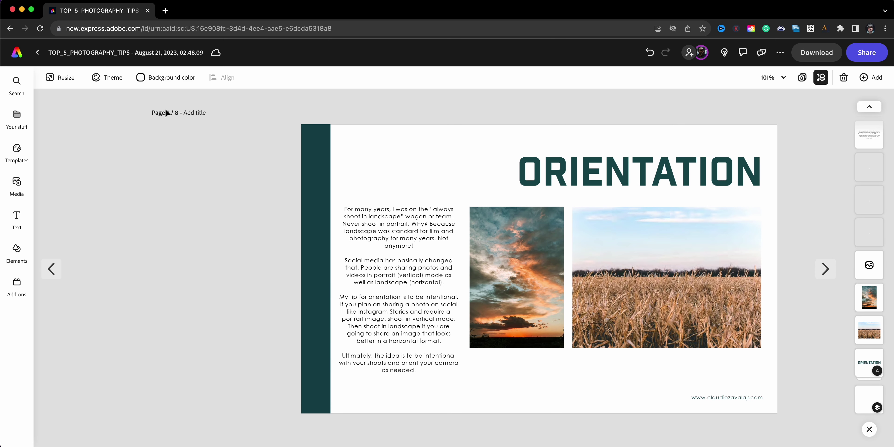
click(61, 273)
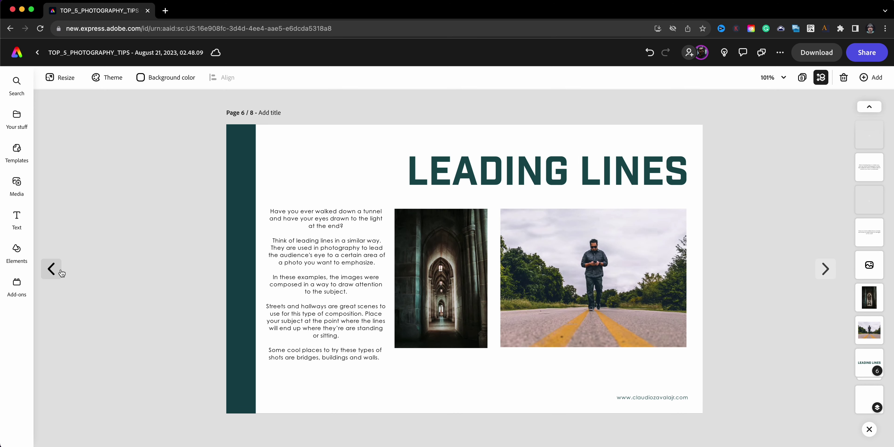
click(61, 274)
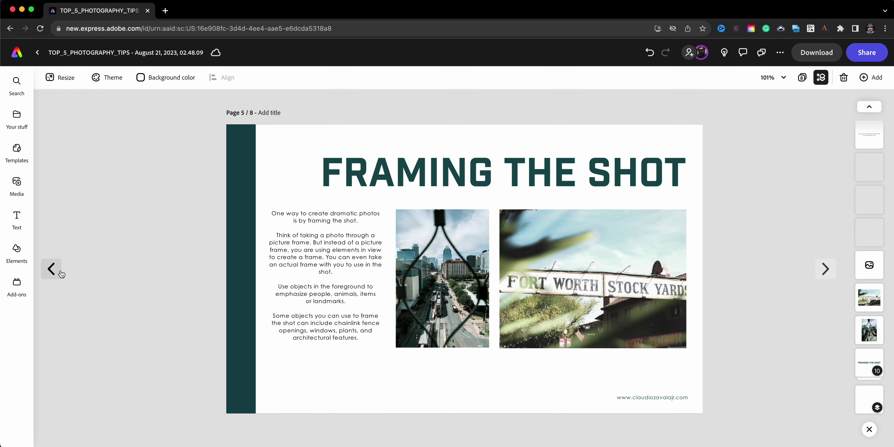
click(61, 274)
click(62, 275)
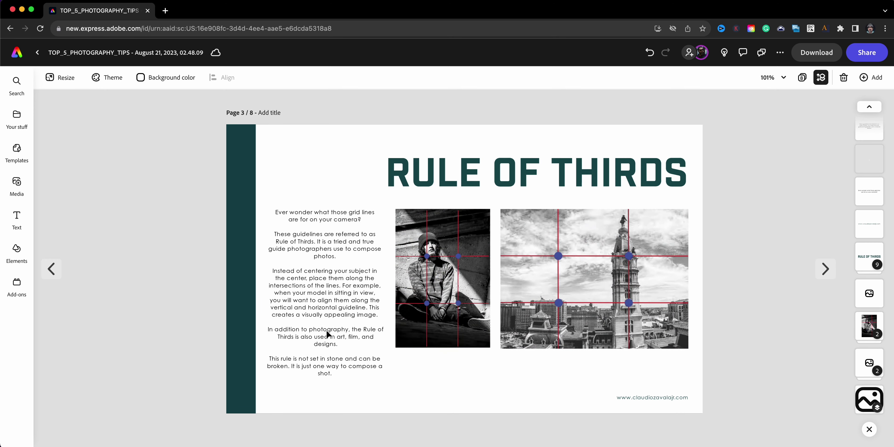
click(823, 271)
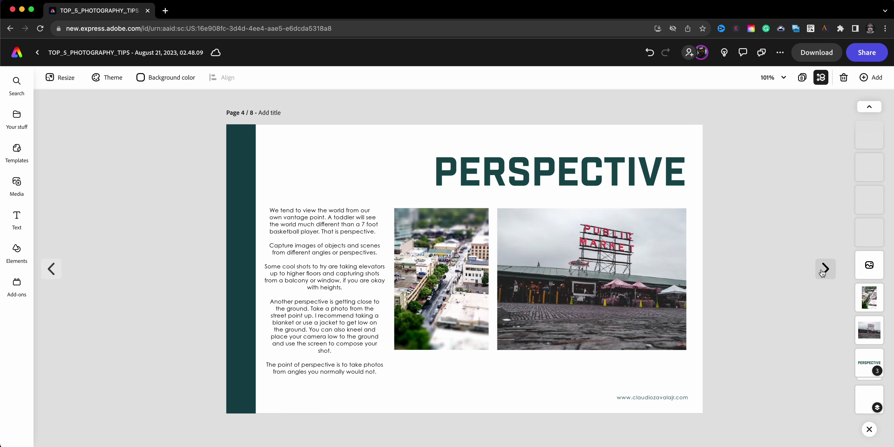
click(822, 273)
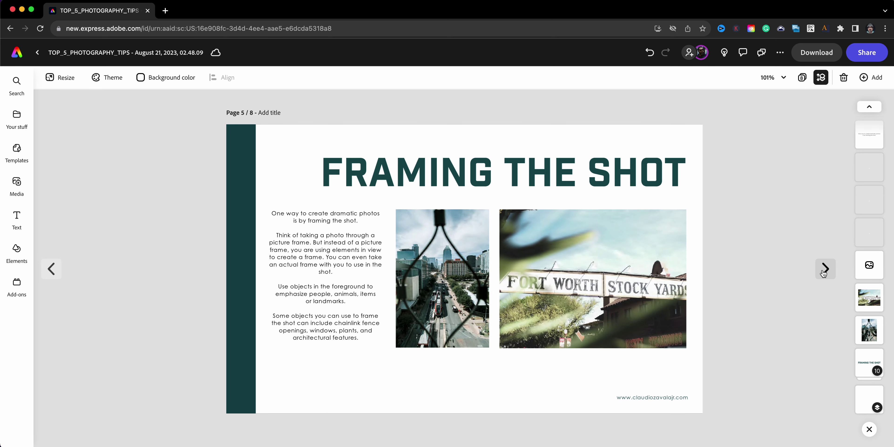
click(823, 273)
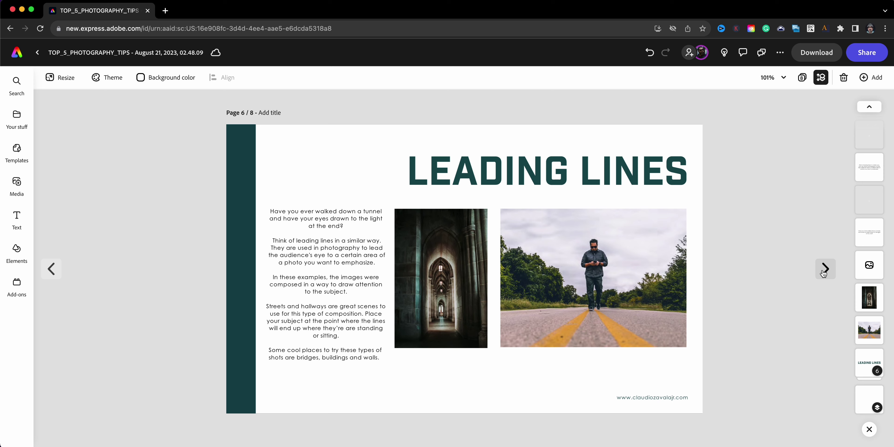
Select the hallway photo on the Leading Lines page to show its image options.
click(441, 261)
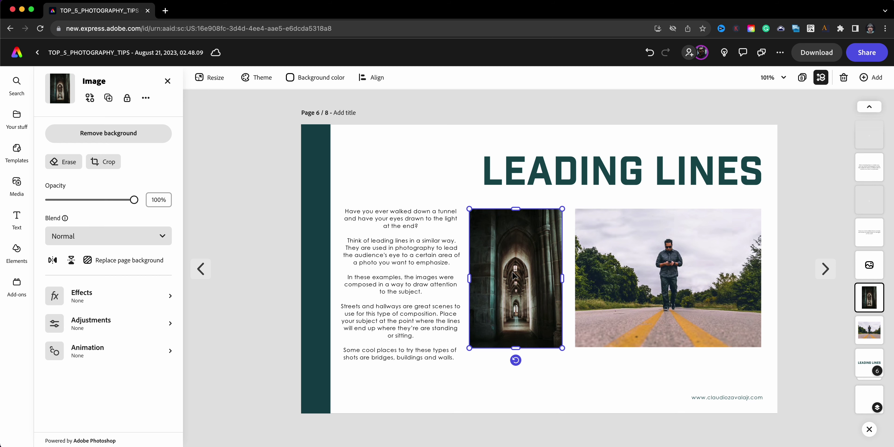
click(694, 267)
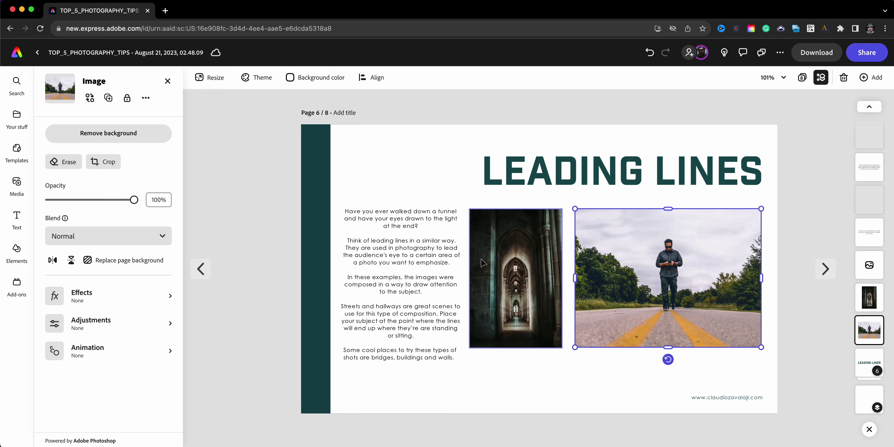
click(485, 266)
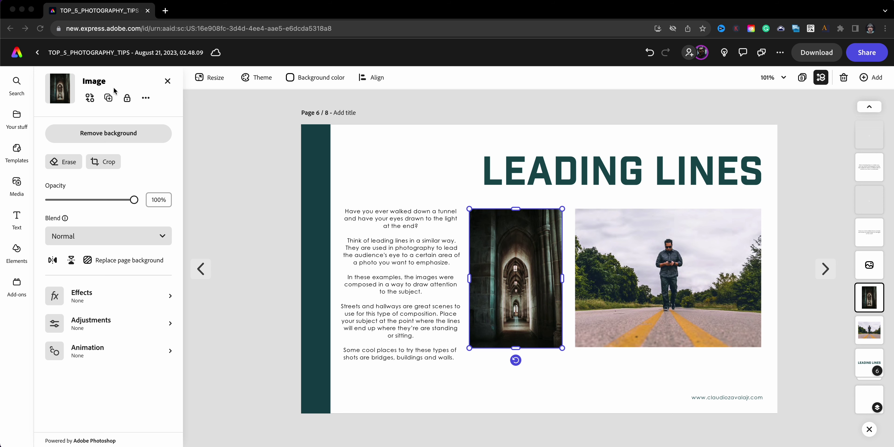
click(90, 99)
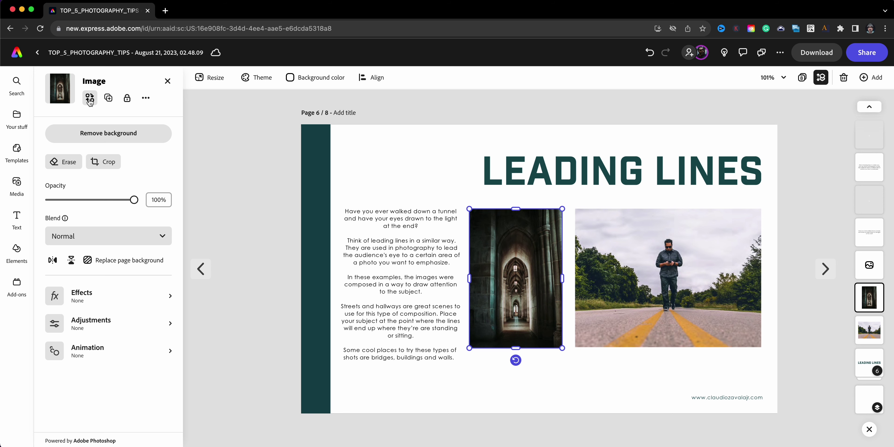
Replace the hallway photo with IMG_0948.jpg uploaded from the Downloads folder.
click(89, 99)
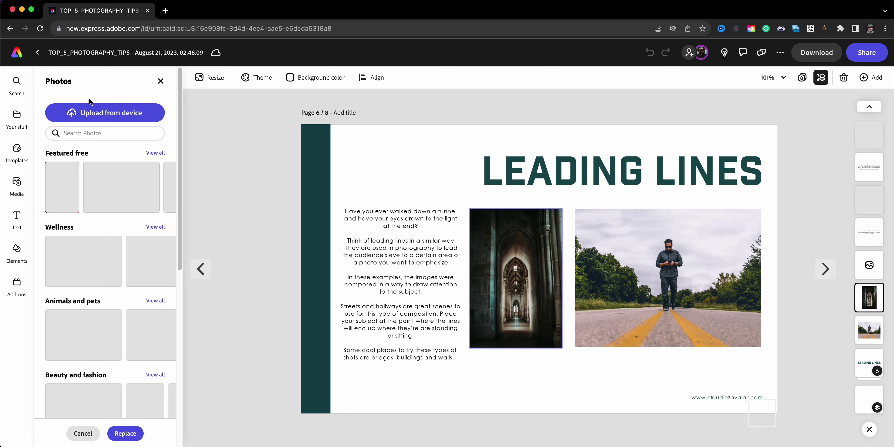
click(101, 113)
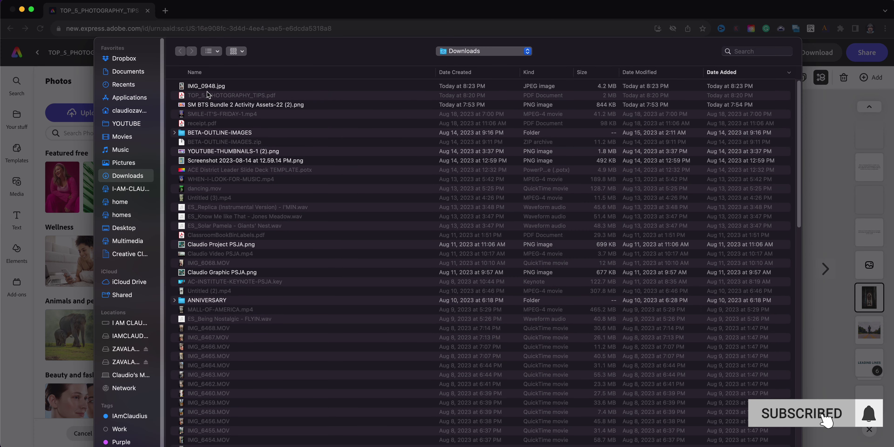
double_click(207, 89)
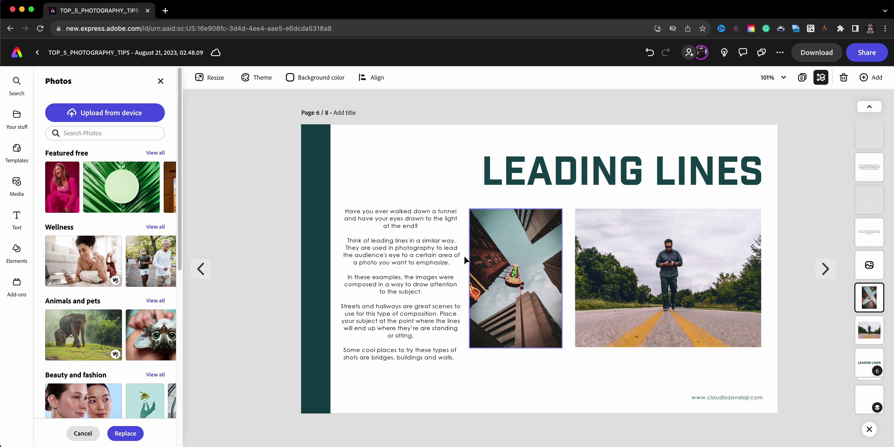
click(534, 262)
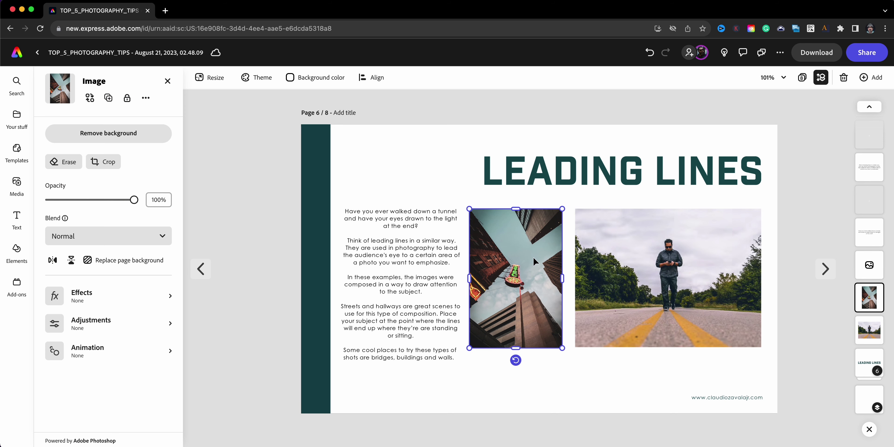
Check the building-for-hallway photo swap, then re-crop the upward building shot within its left frame.
double_click(533, 260)
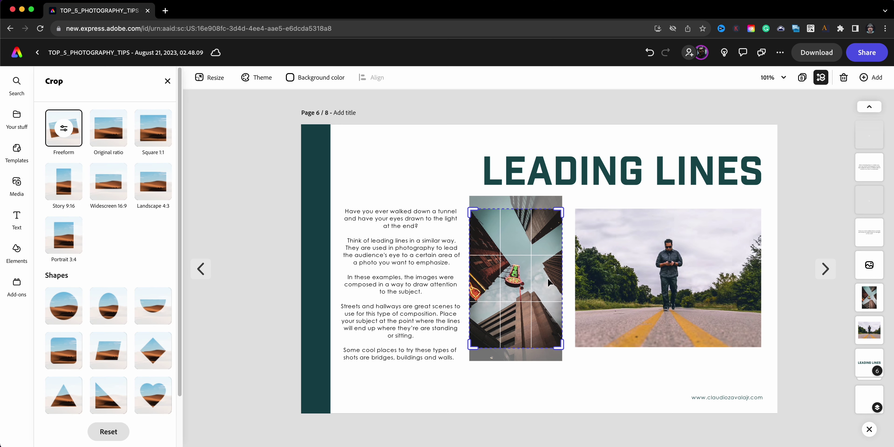
click(651, 54)
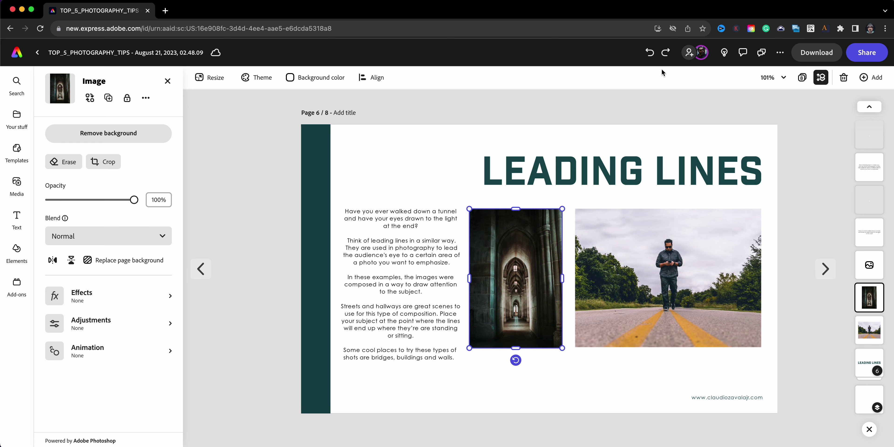
click(664, 53)
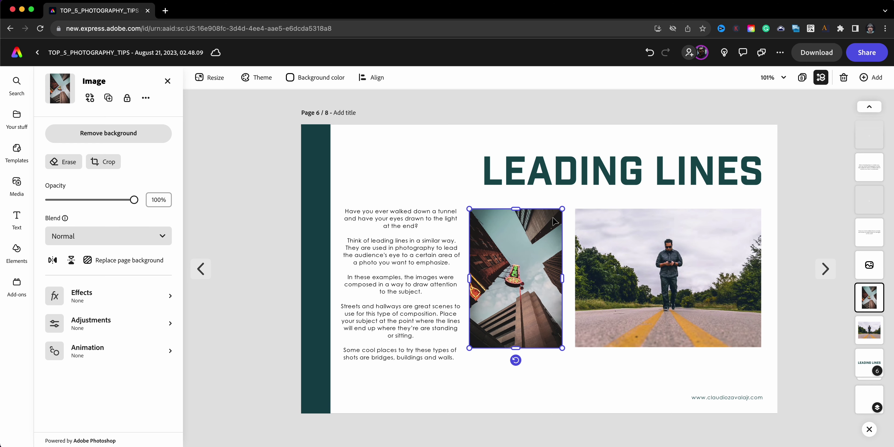
double_click(521, 261)
click(521, 262)
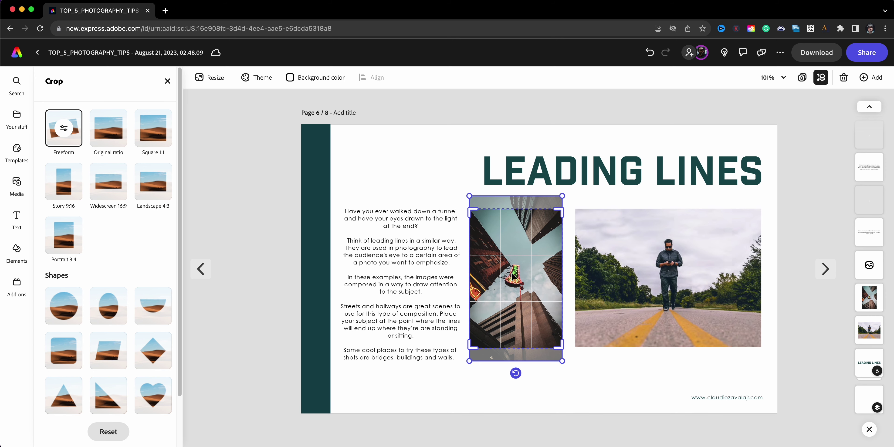
click(512, 113)
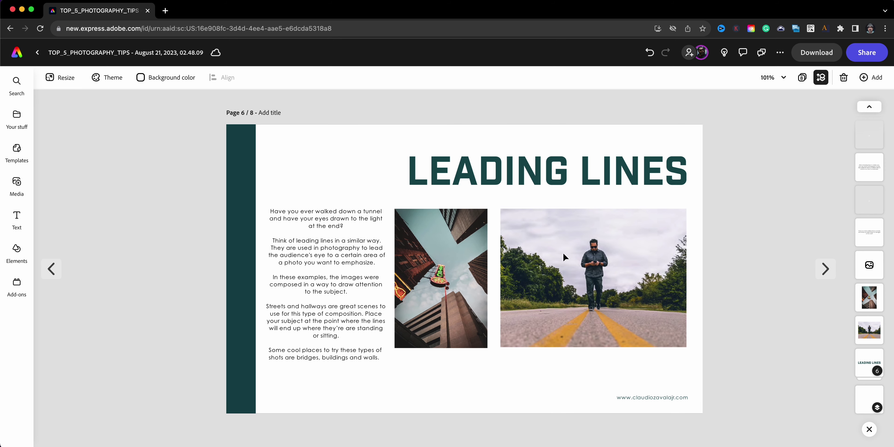
Page back through Framing the Shot, Perspective and Rule of Thirds to the Shoot Photos Like a Boss! page.
click(52, 269)
click(52, 269)
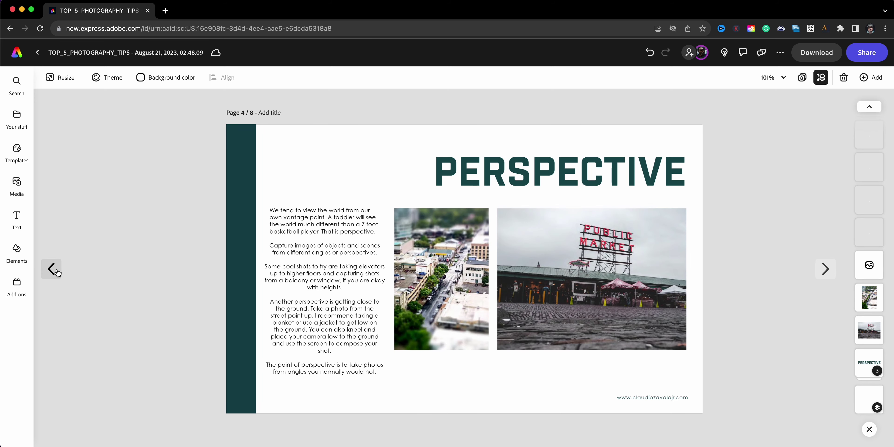
click(57, 271)
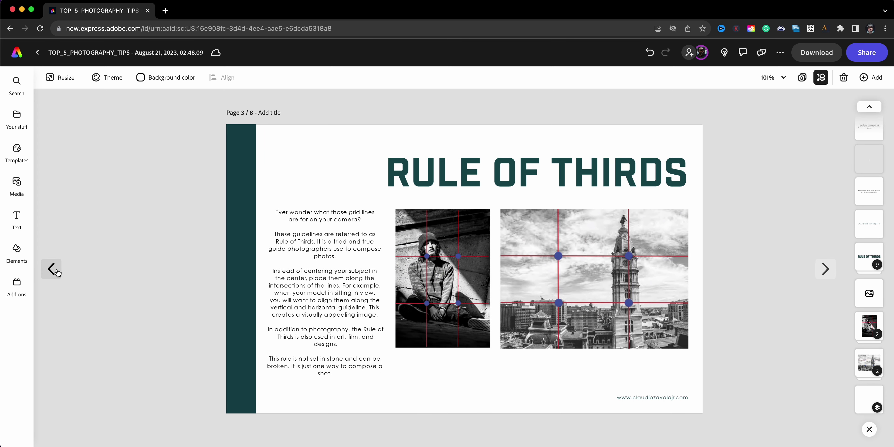
click(57, 271)
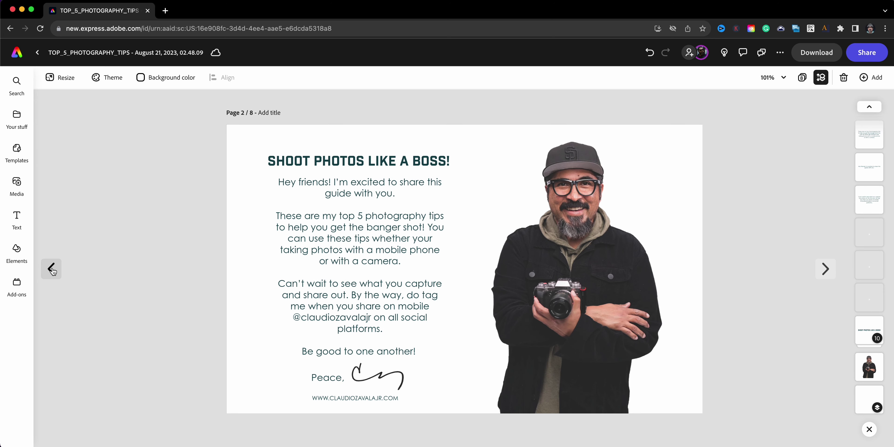
Return to the cover page and set the download to include all 8 pages.
click(52, 269)
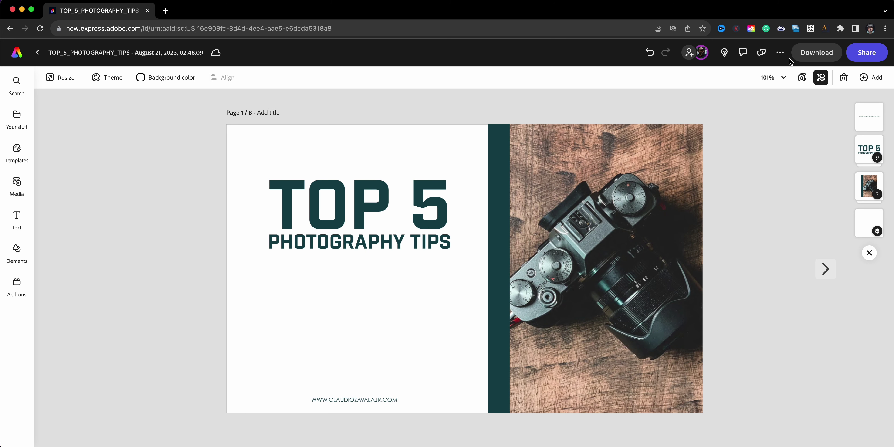
click(799, 60)
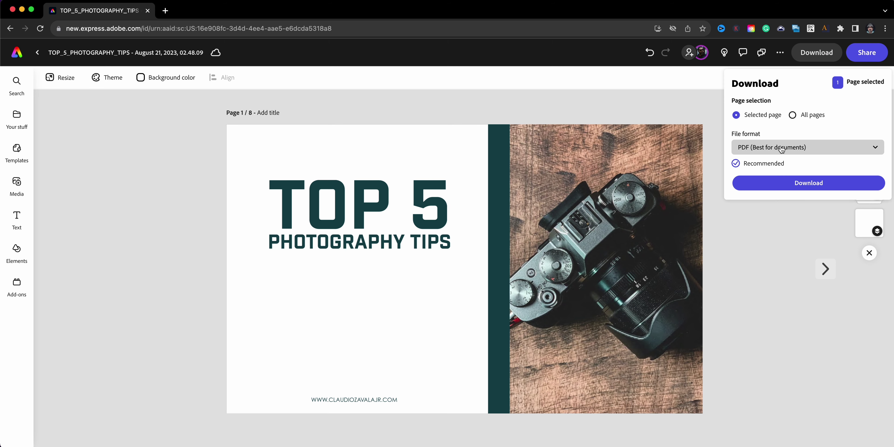
click(792, 119)
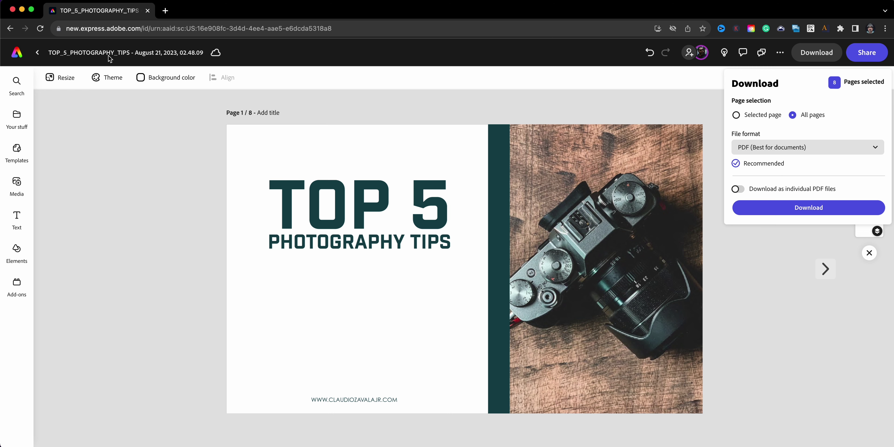
Replace the date in the project title with 2023, making it TOP_5_PHOTOGRAPHY_TIPS - 2023.
click(160, 56)
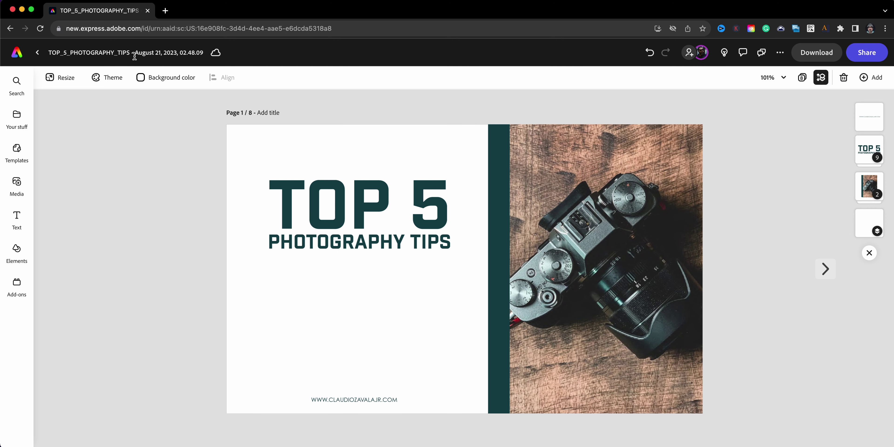
click(132, 55)
key(Left)
key(Left)
key(Left)
key(Left)
key(Left)
key(Left)
key(Left)
key(Left)
key(Left)
key(Left)
key(Left)
key(Left)
key(Left)
key(Left)
key(Left)
key(Left)
key(Left)
key(Left)
key(Left)
key(Left)
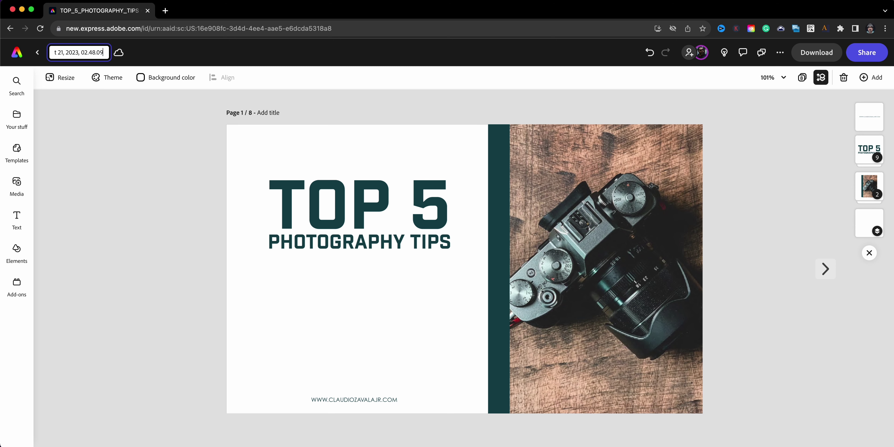
key(Left)
key(Left)
key(Left)
key(Left)
key(Left)
key(Left)
key(Left)
key(Left)
key(Left)
key(Left)
key(BackSpace)
text(2023)
click(117, 122)
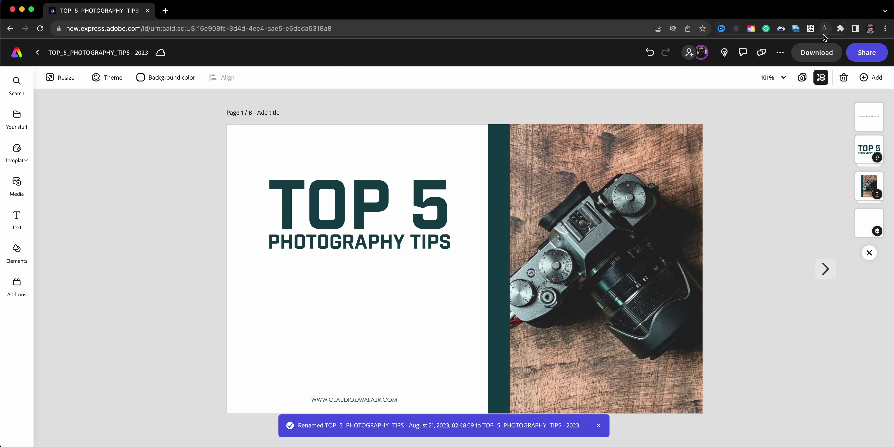
click(813, 56)
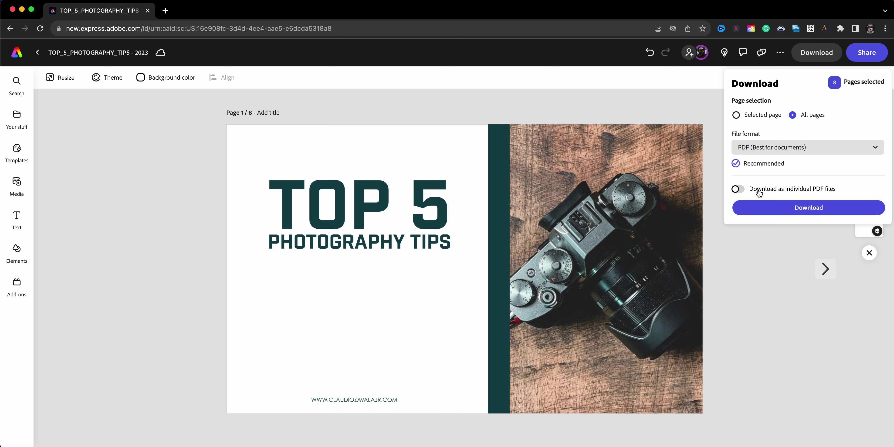
Download all 8 pages of TOP_5_PHOTOGRAPHY_TIPS - 2023 as a PDF.
click(793, 207)
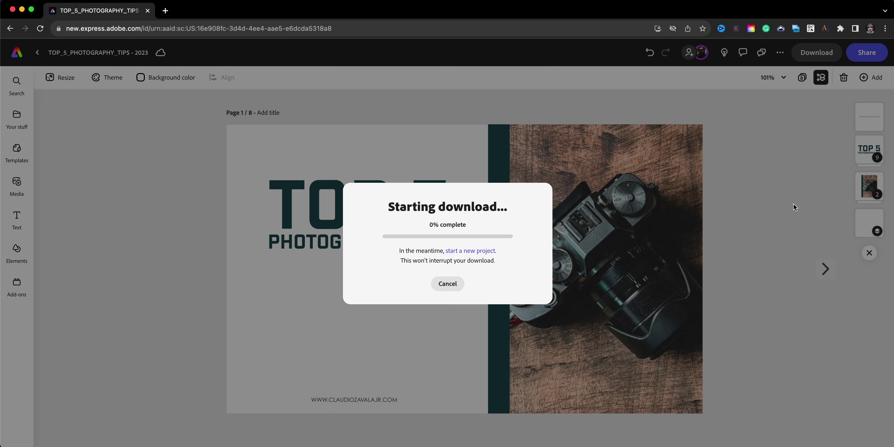